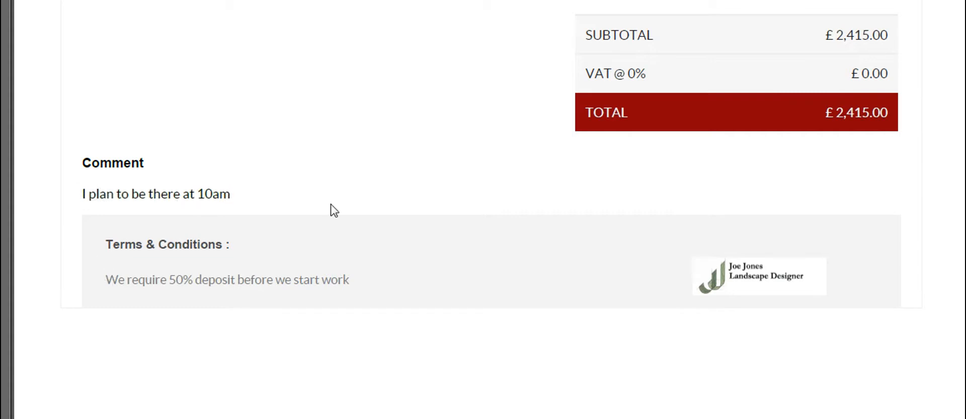
Open the acceptance form for the Joe Jones and Sons estimate and review its items, totals and terms.
{"action": "scroll", "coordinate": [483, 209], "scroll_direction": "up", "scroll_amount": 15}
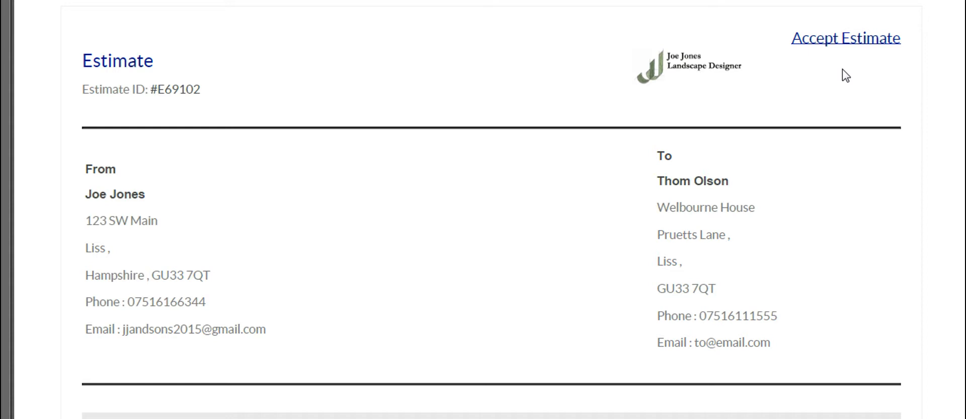
{"action": "left_click", "coordinate": [836, 40]}
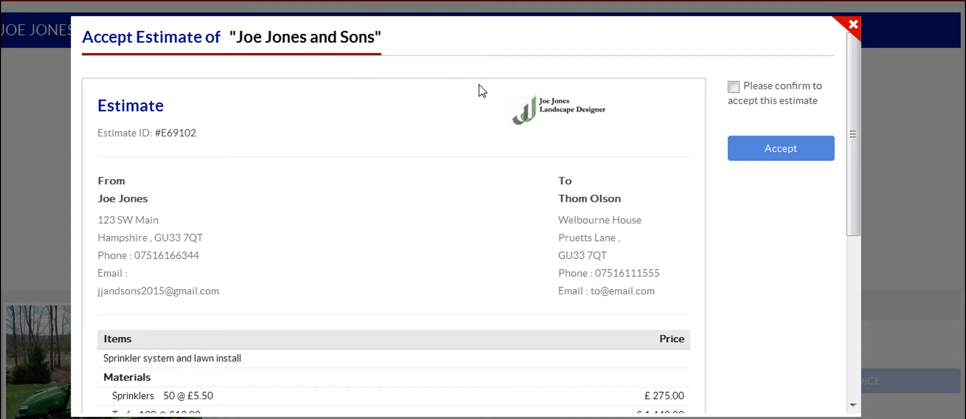
{"action": "scroll", "coordinate": [482, 93], "scroll_direction": "down", "scroll_amount": 3}
{"action": "scroll", "coordinate": [483, 96], "scroll_direction": "down", "scroll_amount": 3}
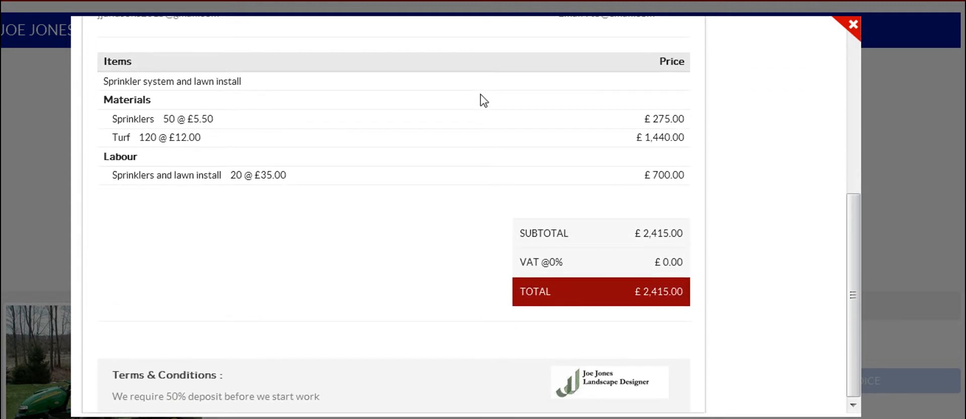
{"action": "scroll", "coordinate": [484, 100], "scroll_direction": "up", "scroll_amount": 6}
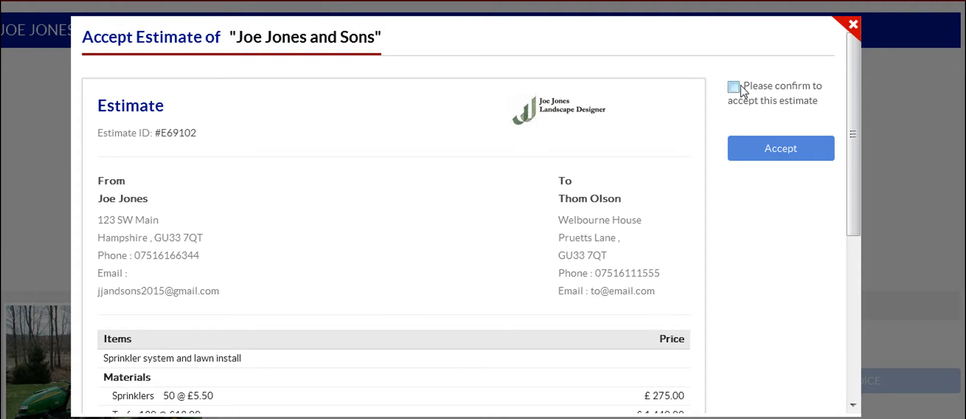
Confirm and accept the estimate, and close the acceptance form.
{"action": "left_click", "coordinate": [734, 87]}
{"action": "left_click", "coordinate": [769, 149]}
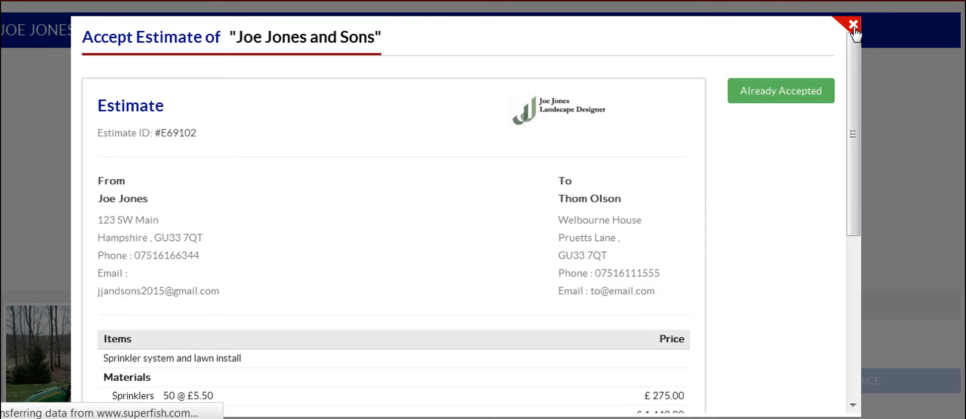
{"action": "left_click", "coordinate": [853, 25]}
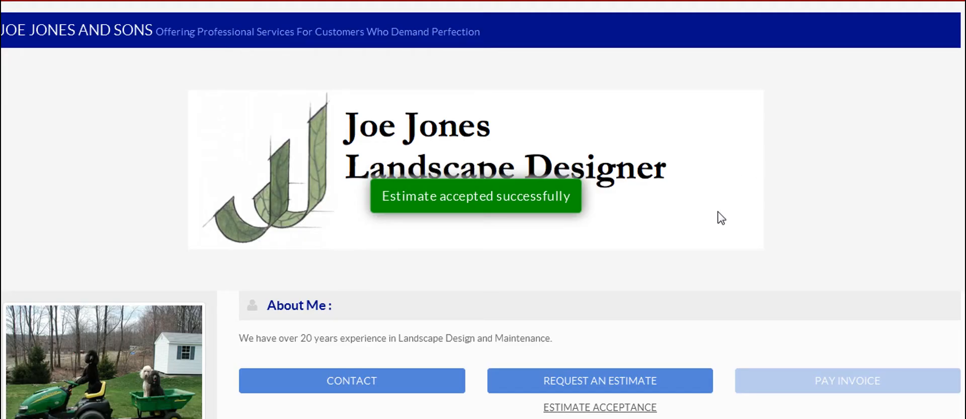
{"action": "scroll", "coordinate": [719, 223], "scroll_direction": "down", "scroll_amount": 1}
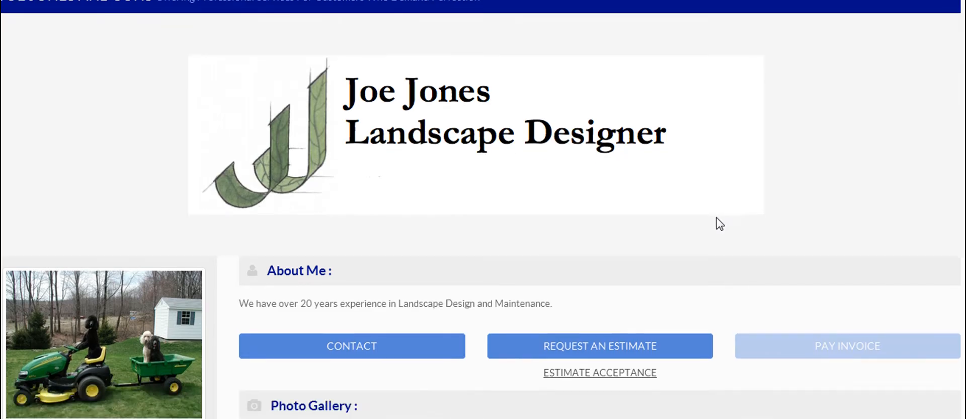
{"action": "scroll", "coordinate": [719, 223], "scroll_direction": "down", "scroll_amount": 5}
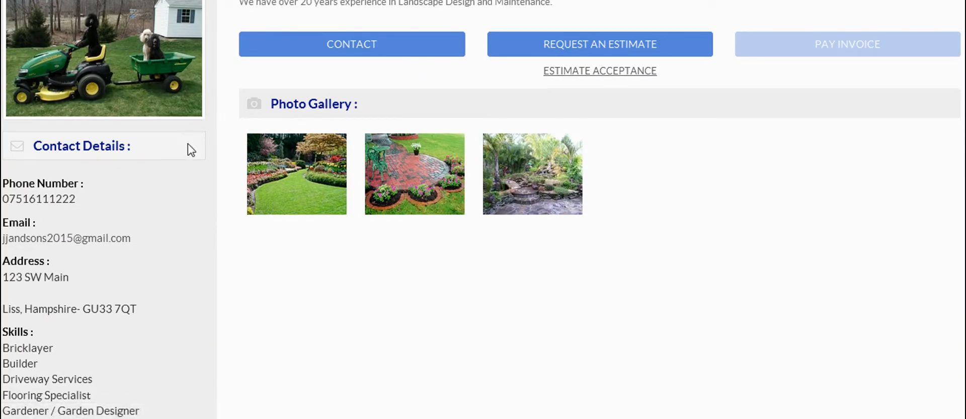
{"action": "scroll", "coordinate": [185, 153], "scroll_direction": "up", "scroll_amount": 3}
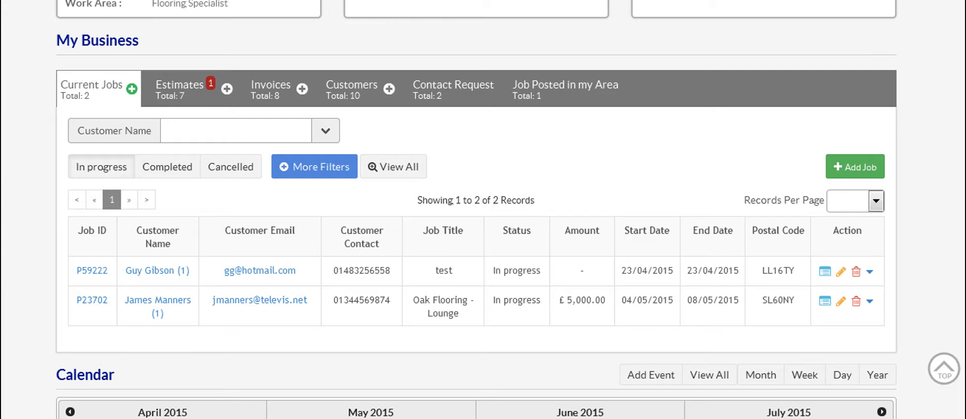
List the estimates under My Business and check the status and available actions of the estimate for £2,415.00.
{"action": "scroll", "coordinate": [476, 210], "scroll_direction": "up", "scroll_amount": 3}
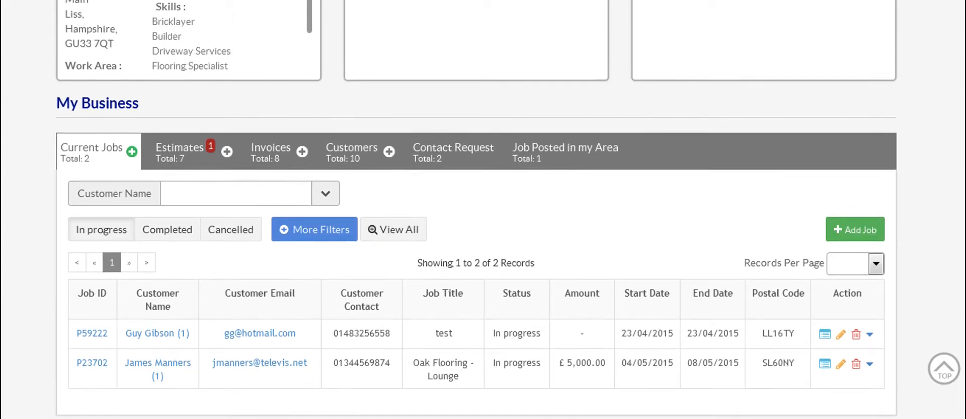
{"action": "scroll", "coordinate": [826, 141], "scroll_direction": "down", "scroll_amount": 1}
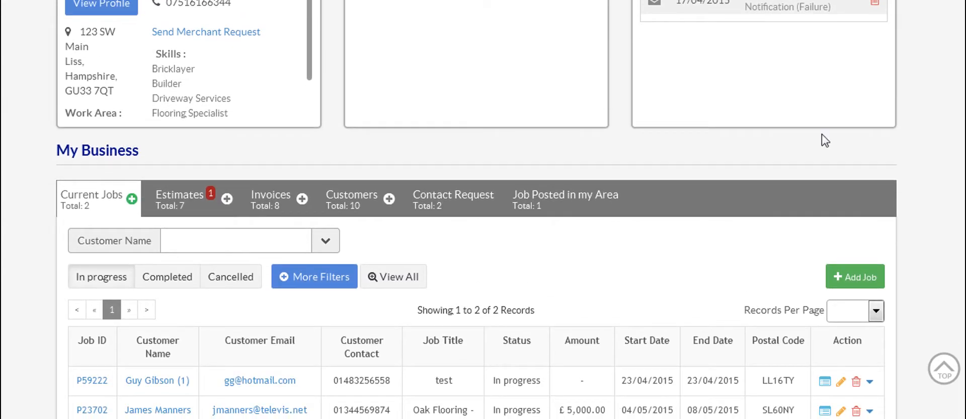
{"action": "left_click", "coordinate": [176, 205]}
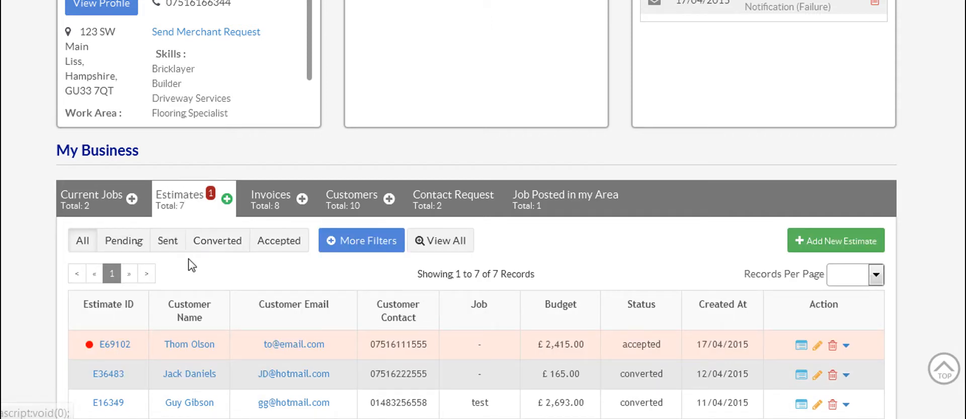
{"action": "scroll", "coordinate": [190, 263], "scroll_direction": "down", "scroll_amount": 3}
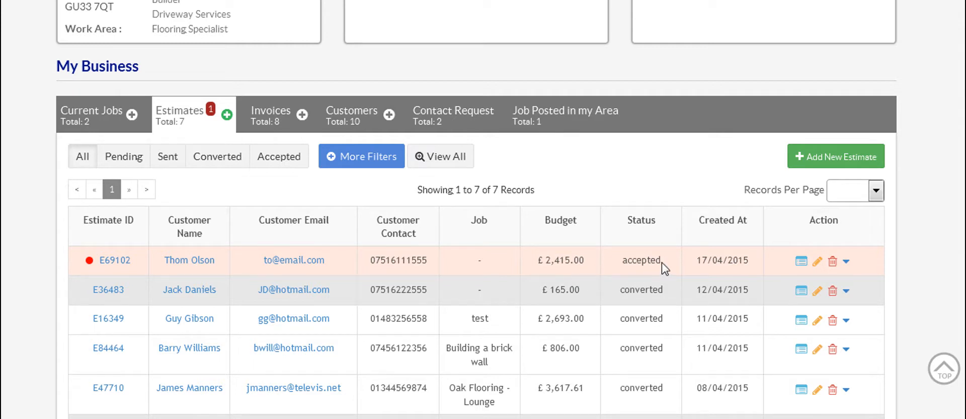
{"action": "left_click_drag", "start_coordinate": [662, 261], "coordinate": [622, 262]}
{"action": "left_click", "coordinate": [847, 263]}
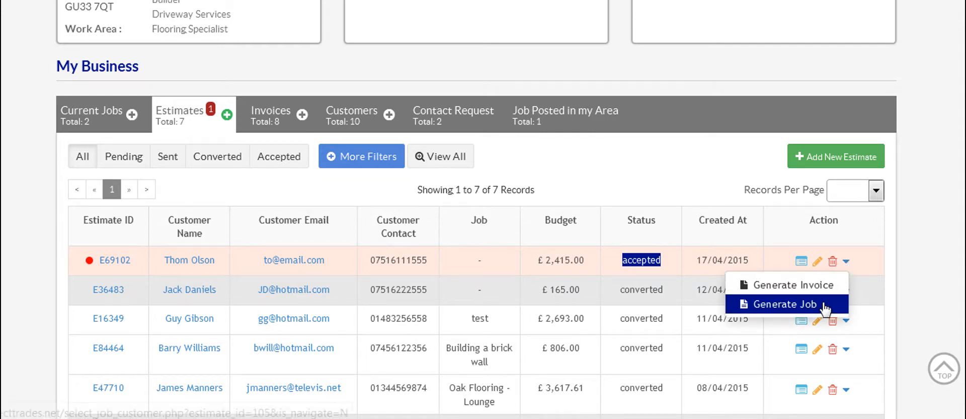
Open the accepted £2,415.00 estimate and review its line items, totals and comment.
{"action": "left_click", "coordinate": [116, 259]}
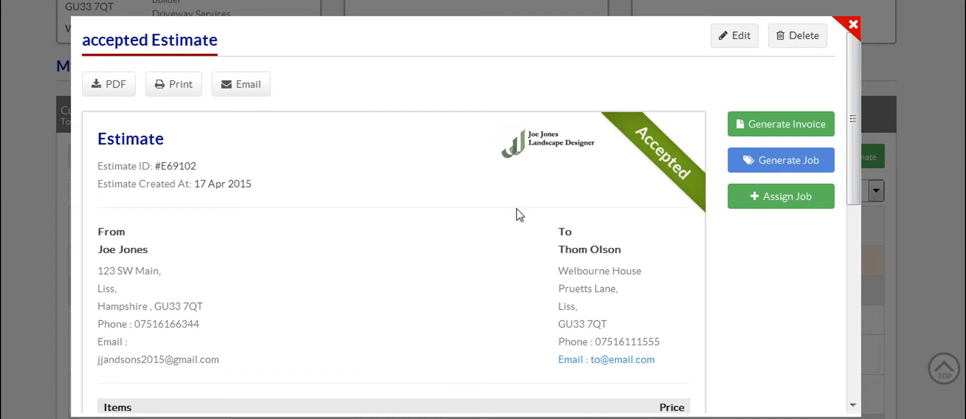
{"action": "scroll", "coordinate": [529, 208], "scroll_direction": "down", "scroll_amount": 1}
{"action": "scroll", "coordinate": [532, 213], "scroll_direction": "down", "scroll_amount": 7}
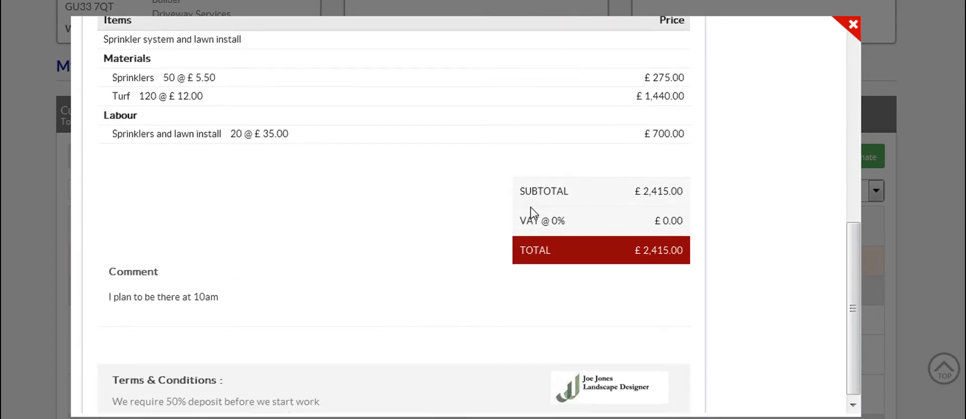
{"action": "scroll", "coordinate": [400, 248], "scroll_direction": "up", "scroll_amount": 8}
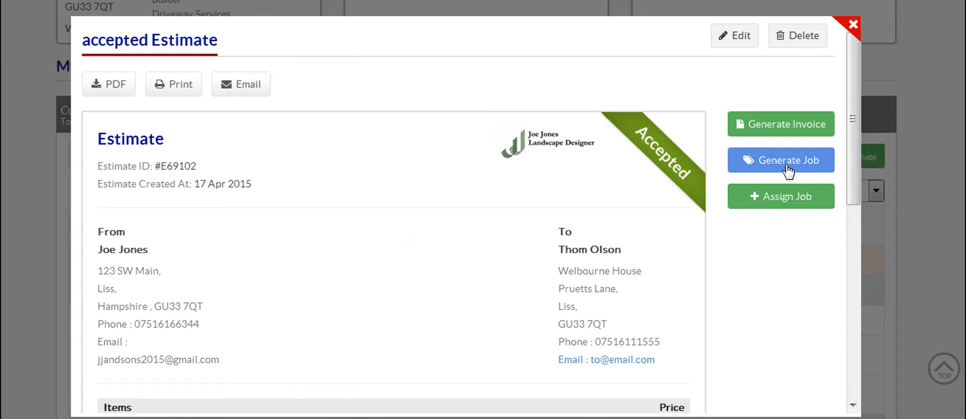
Generate a job from the accepted estimate, save the prefilled customer details, and title the job Sprinkler/Lawn.
{"action": "left_click", "coordinate": [788, 168]}
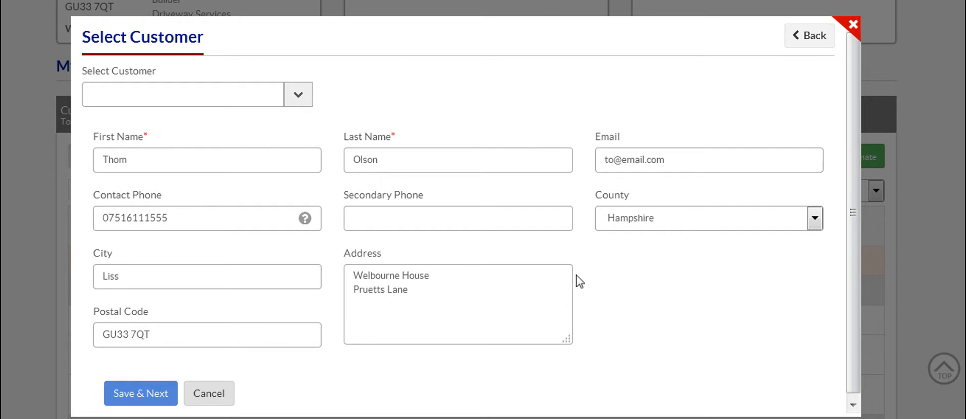
{"action": "left_click", "coordinate": [140, 396]}
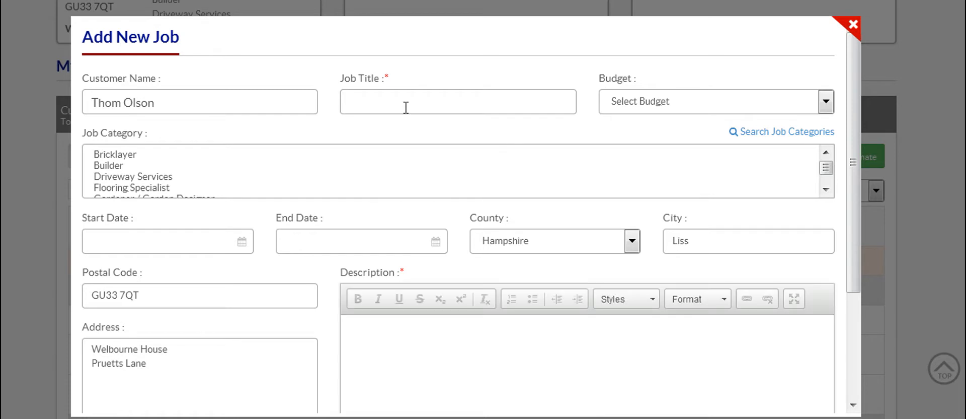
{"action": "left_click", "coordinate": [373, 95]}
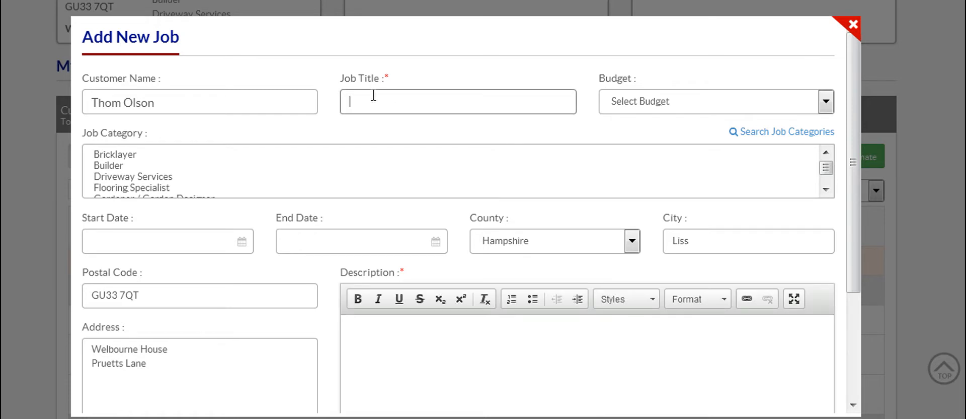
{"action": "type", "text": "Sprinkler/Lawn"}
Set the job category to Gardener / Garden Designer with the Lawns - Turfing / Seeding option.
{"action": "left_click", "coordinate": [825, 168]}
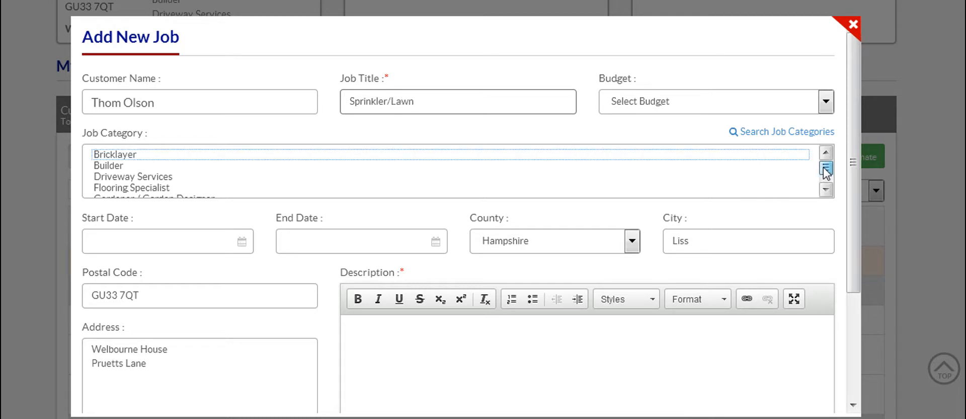
{"action": "left_click_drag", "start_coordinate": [826, 171], "coordinate": [826, 176]}
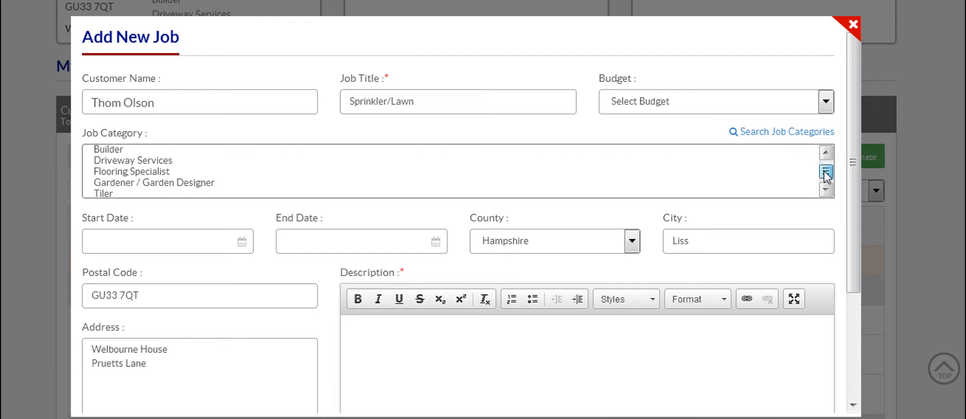
{"action": "left_click", "coordinate": [198, 184]}
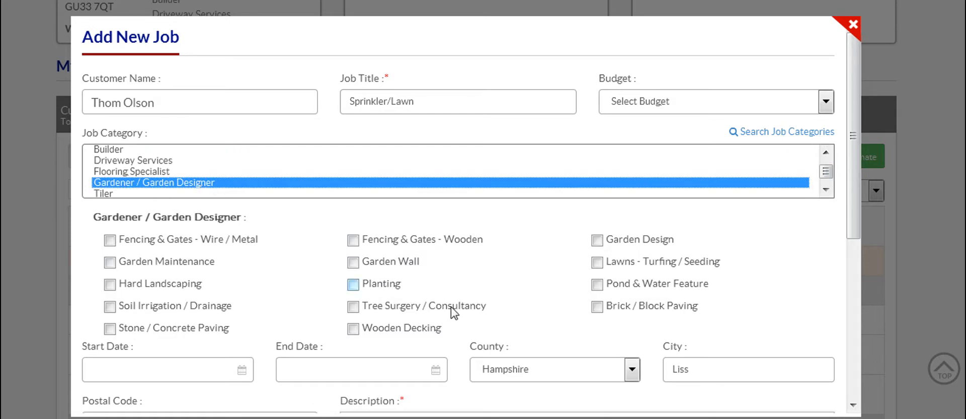
{"action": "left_click", "coordinate": [598, 263]}
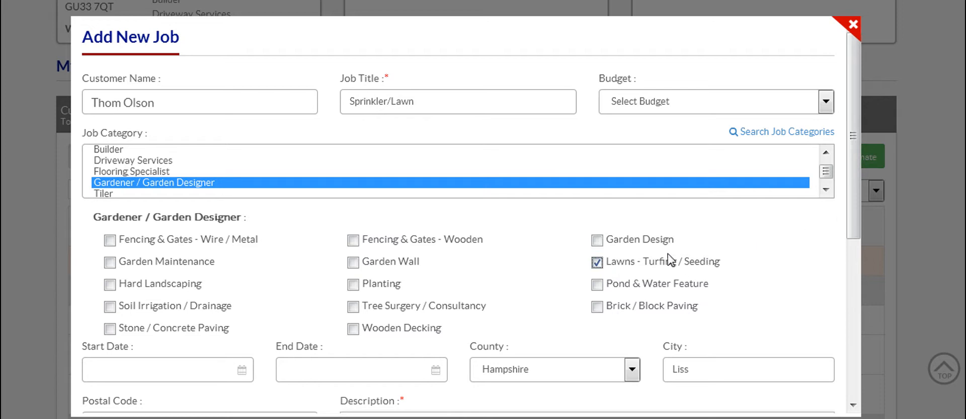
Set the job's start date to 24/04/2015 and its end date to 07/05/2015.
{"action": "left_click_drag", "start_coordinate": [854, 198], "coordinate": [859, 305]}
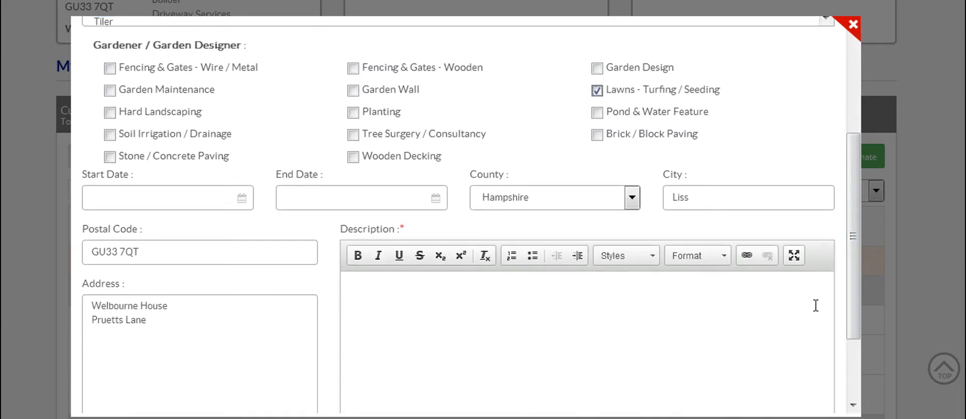
{"action": "left_click", "coordinate": [186, 197]}
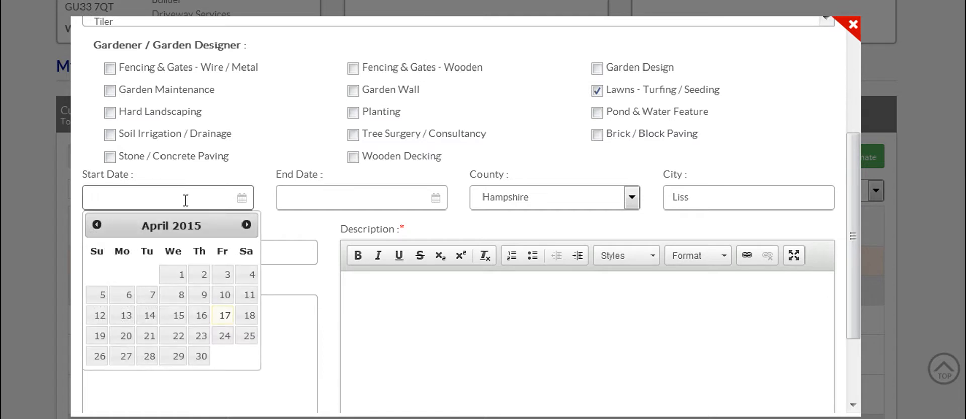
{"action": "left_click", "coordinate": [224, 335]}
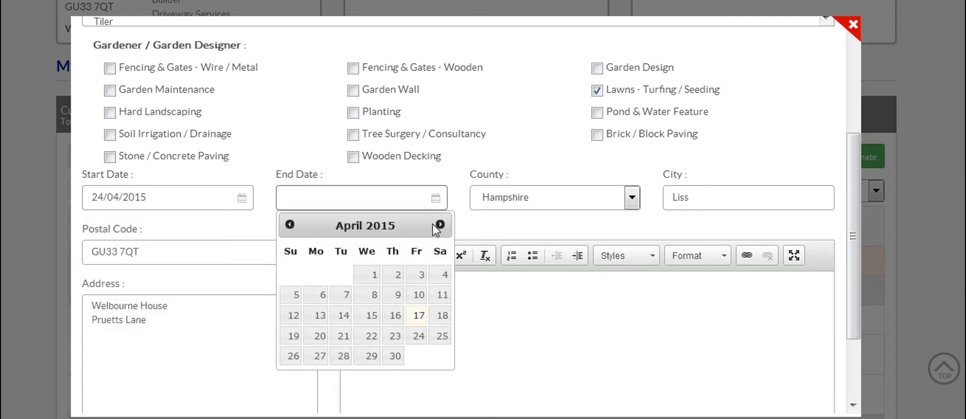
{"action": "left_click", "coordinate": [441, 224]}
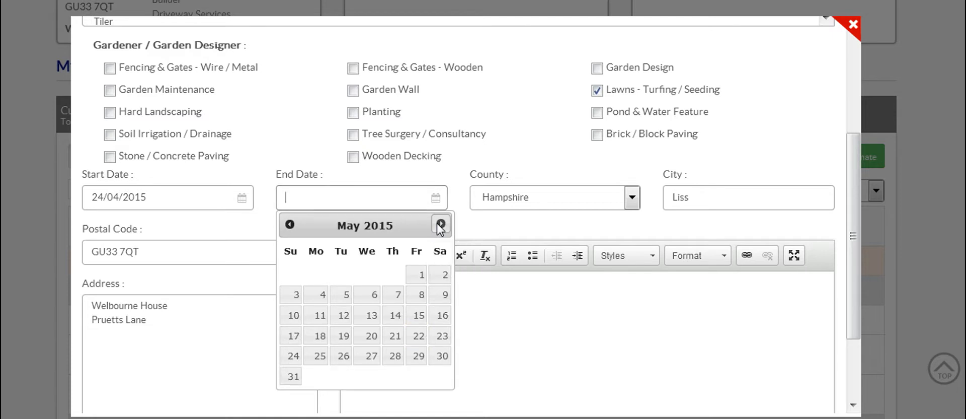
{"action": "left_click", "coordinate": [396, 296]}
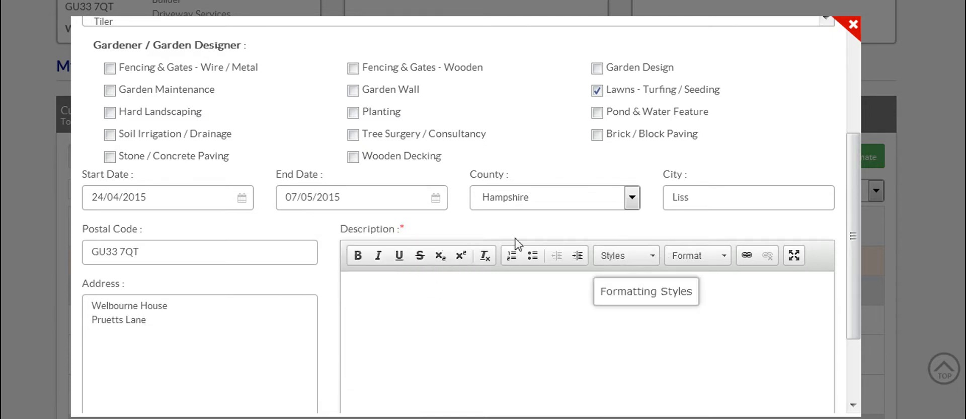
Enter "Has a mean dog" as the job description and save the new job.
{"action": "scroll", "coordinate": [352, 321], "scroll_direction": "down", "scroll_amount": 2}
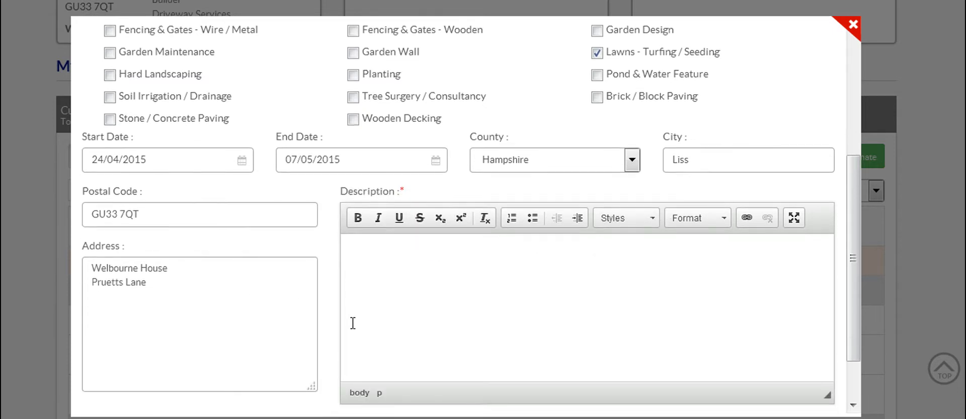
{"action": "left_click", "coordinate": [371, 202]}
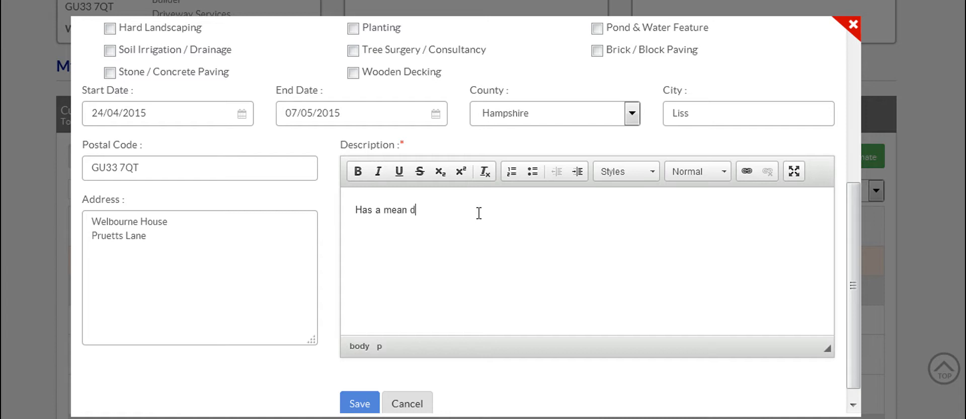
{"action": "scroll", "coordinate": [468, 229], "scroll_direction": "down", "scroll_amount": 1}
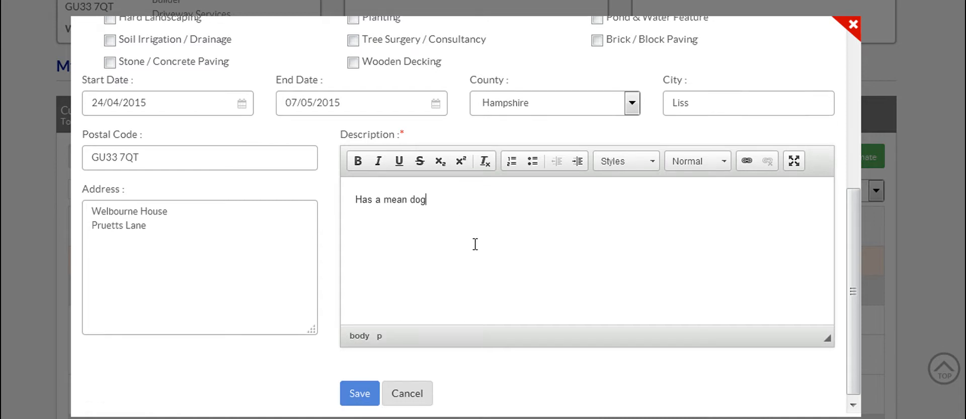
{"action": "left_click", "coordinate": [357, 389]}
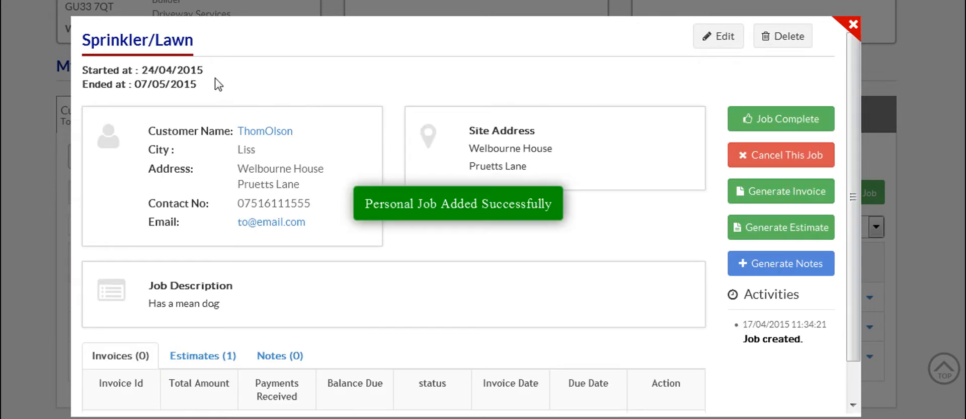
Check the start and end dates on the saved Sprinkler/Lawn job.
{"action": "left_click_drag", "start_coordinate": [214, 70], "coordinate": [141, 73]}
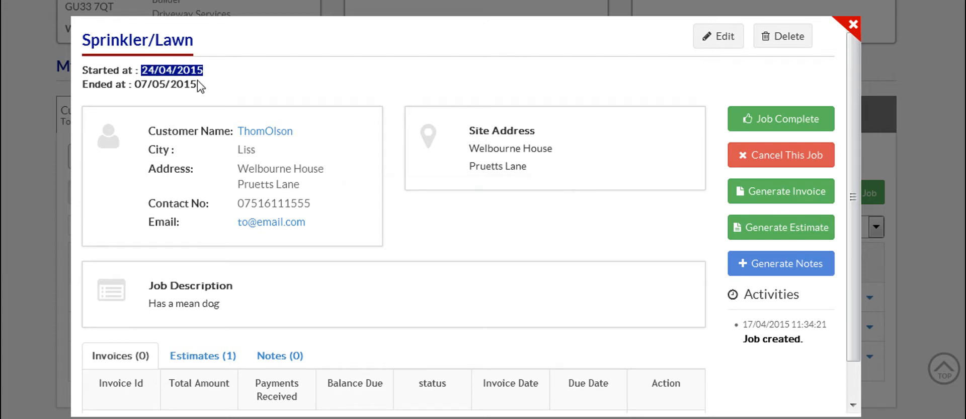
{"action": "left_click_drag", "start_coordinate": [197, 84], "coordinate": [152, 84]}
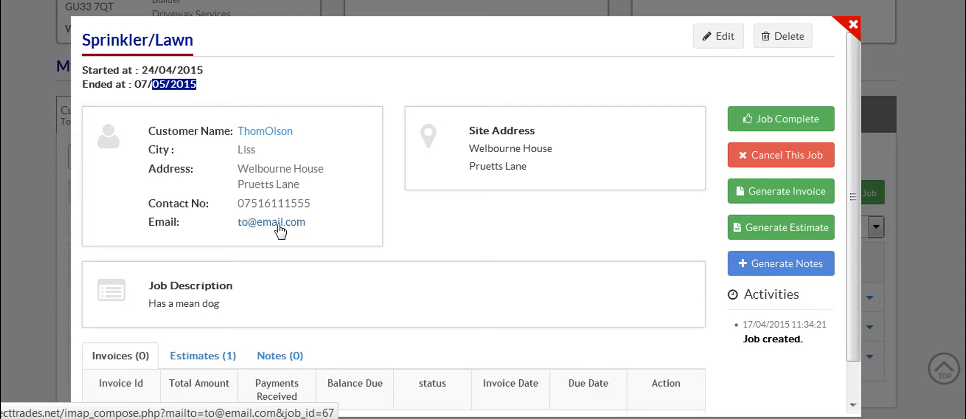
Review the Sprinkler/Lawn job's description and the status of its linked estimate.
{"action": "scroll", "coordinate": [470, 224], "scroll_direction": "down", "scroll_amount": 1}
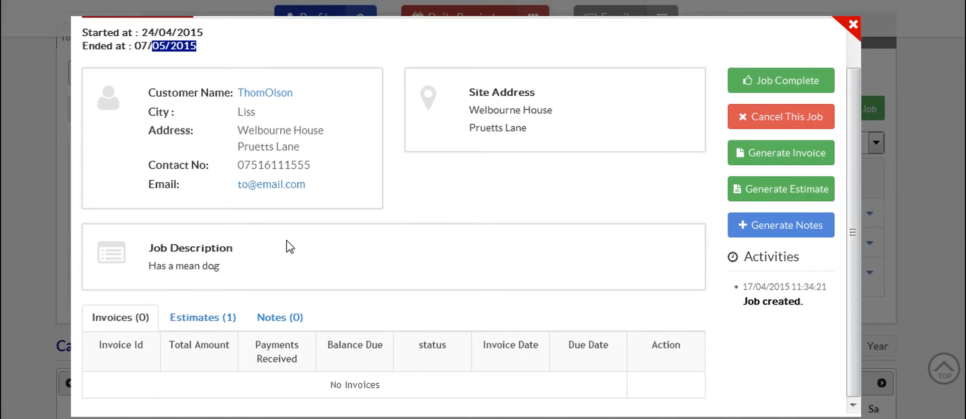
{"action": "left_click_drag", "start_coordinate": [237, 267], "coordinate": [156, 266]}
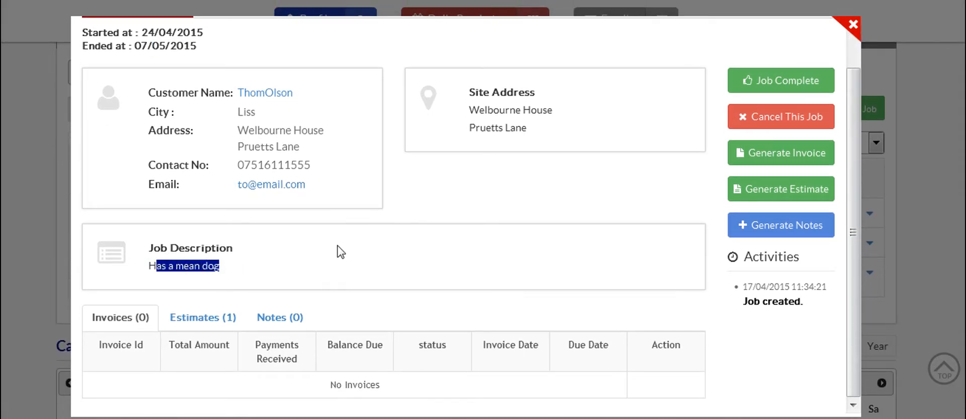
{"action": "left_click", "coordinate": [204, 321]}
{"action": "scroll", "coordinate": [491, 276], "scroll_direction": "down", "scroll_amount": 1}
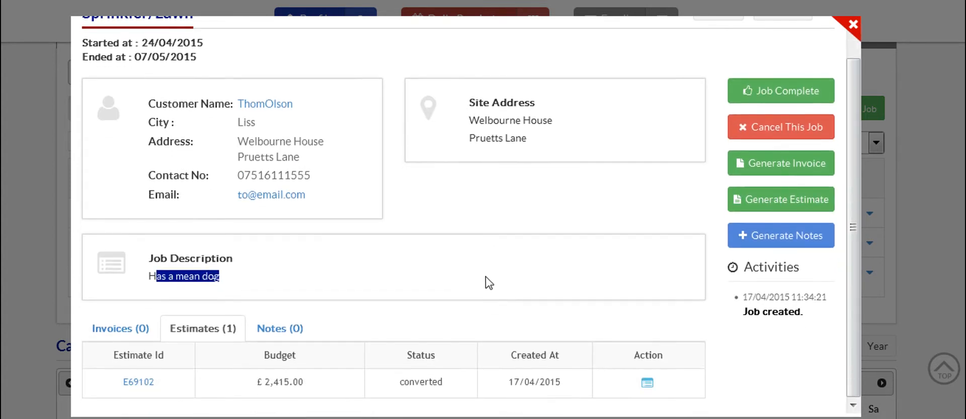
{"action": "scroll", "coordinate": [487, 276], "scroll_direction": "up", "scroll_amount": 1}
{"action": "left_click", "coordinate": [477, 269]}
{"action": "scroll", "coordinate": [428, 284], "scroll_direction": "down", "scroll_amount": 1}
{"action": "scroll", "coordinate": [428, 290], "scroll_direction": "down", "scroll_amount": 1}
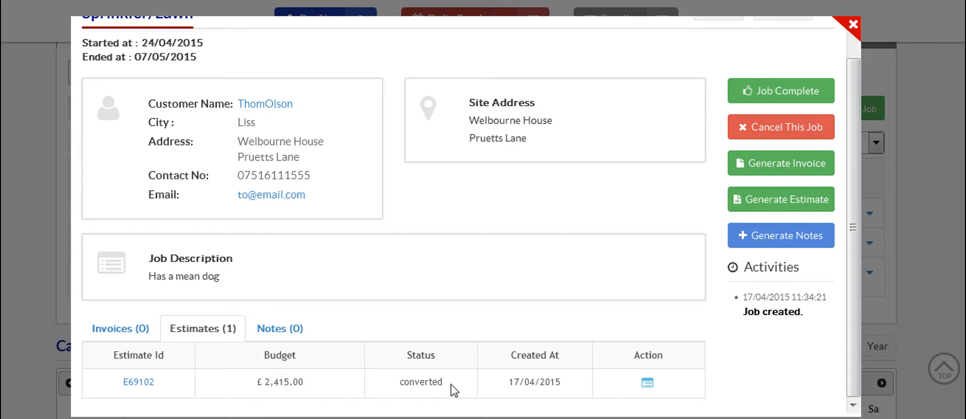
{"action": "left_click_drag", "start_coordinate": [449, 382], "coordinate": [397, 382]}
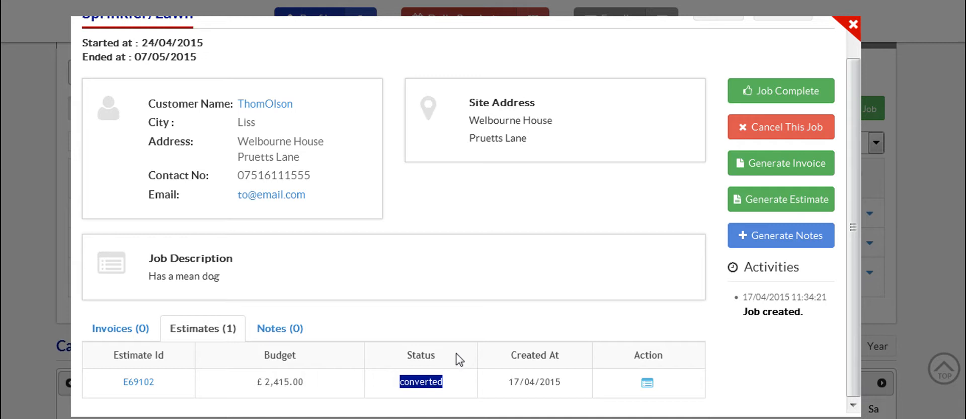
{"action": "left_click", "coordinate": [532, 215]}
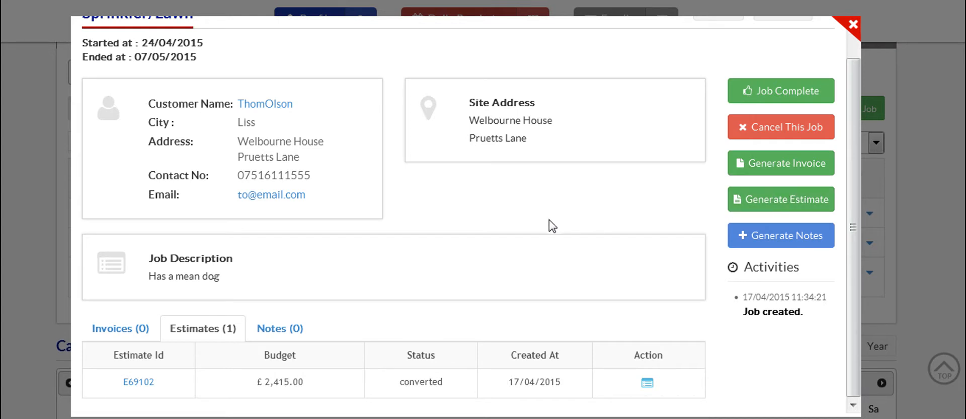
Add a job note titled "Parking" with the description "No parking in street" to the Sprinkler/Lawn job.
{"action": "left_click", "coordinate": [284, 329]}
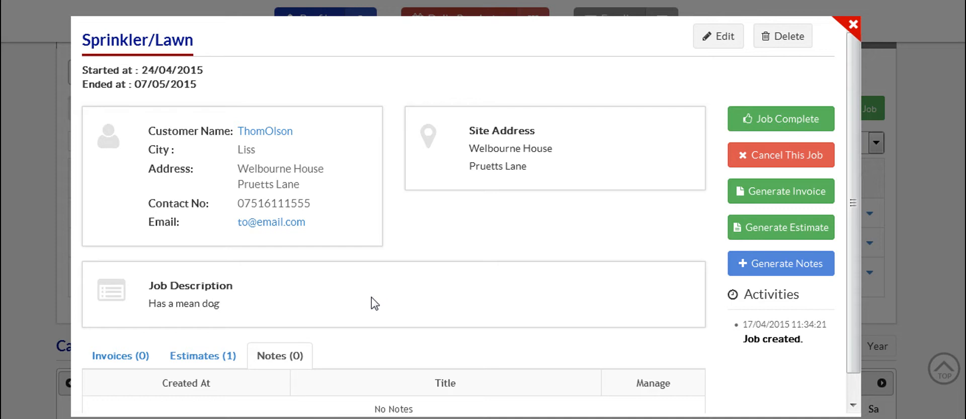
{"action": "scroll", "coordinate": [466, 259], "scroll_direction": "down", "scroll_amount": 1}
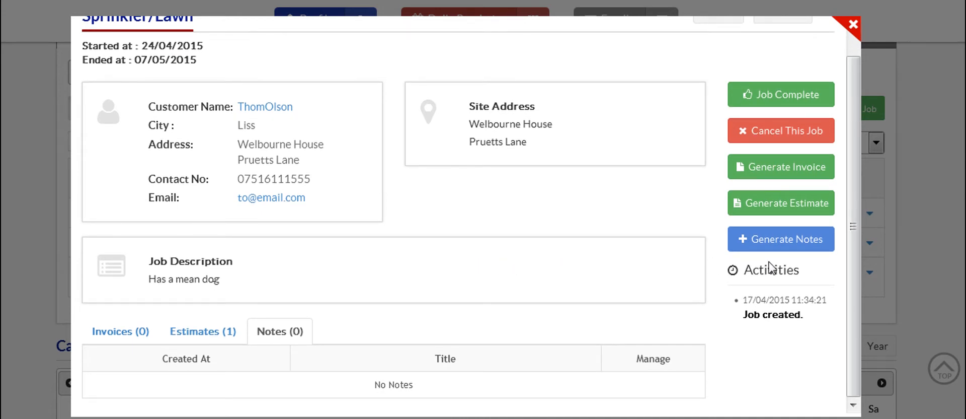
{"action": "left_click", "coordinate": [784, 244]}
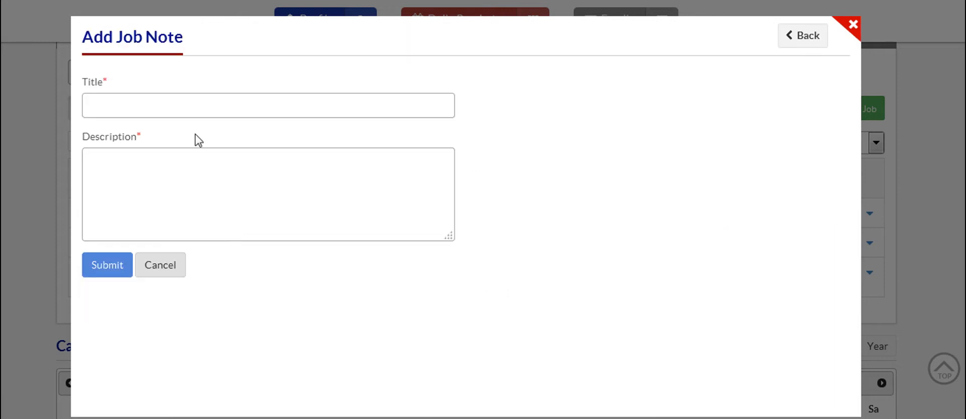
{"action": "left_click", "coordinate": [145, 105]}
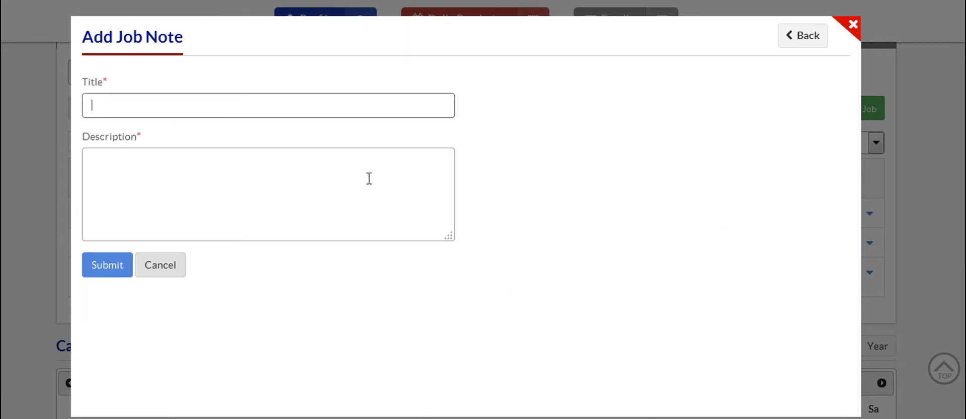
{"action": "type", "text": "Parking"}
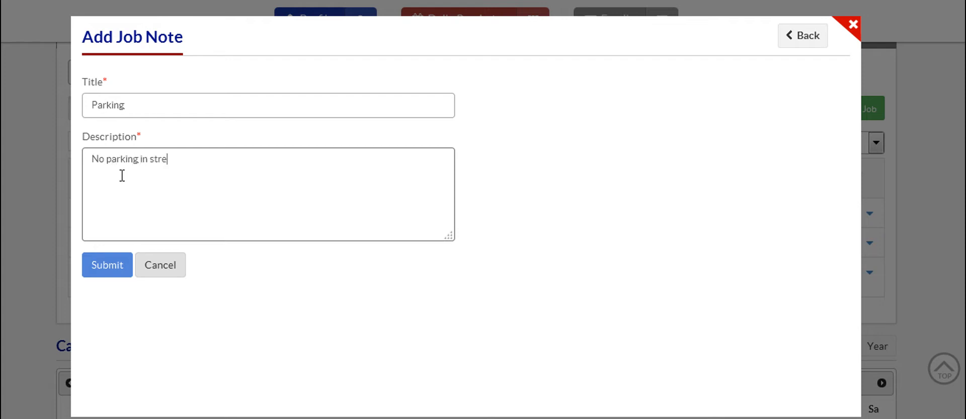
{"action": "left_click", "coordinate": [102, 271]}
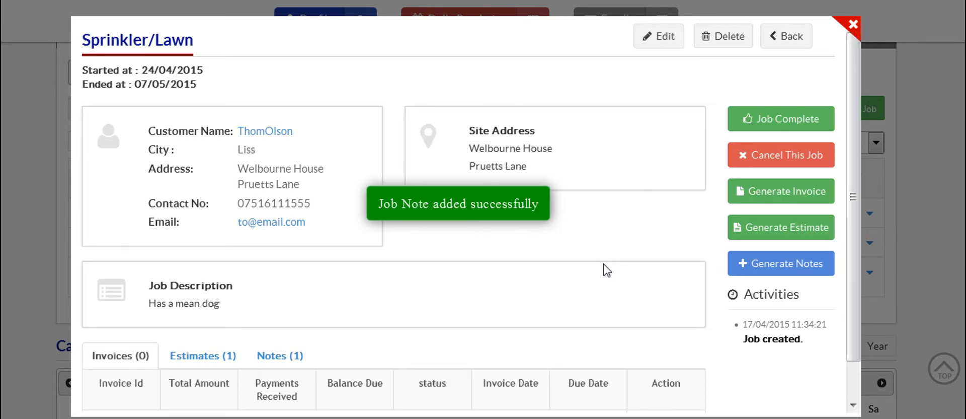
View the Parking note's description from the job's notes, and close the note and the job details.
{"action": "scroll", "coordinate": [579, 257], "scroll_direction": "down", "scroll_amount": 1}
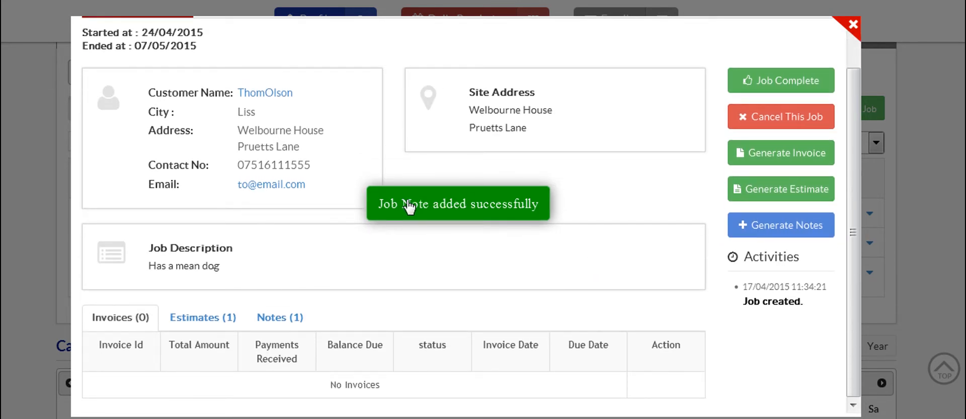
{"action": "scroll", "coordinate": [488, 240], "scroll_direction": "down", "scroll_amount": 3}
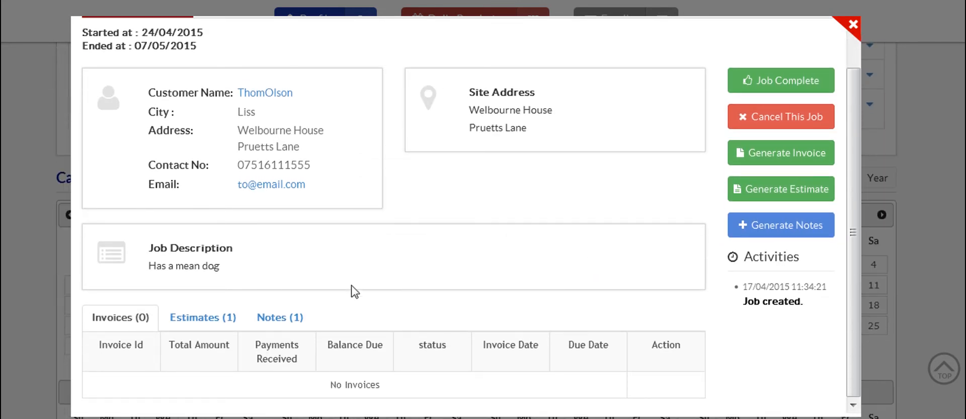
{"action": "left_click", "coordinate": [280, 317]}
{"action": "scroll", "coordinate": [526, 267], "scroll_direction": "down", "scroll_amount": 1}
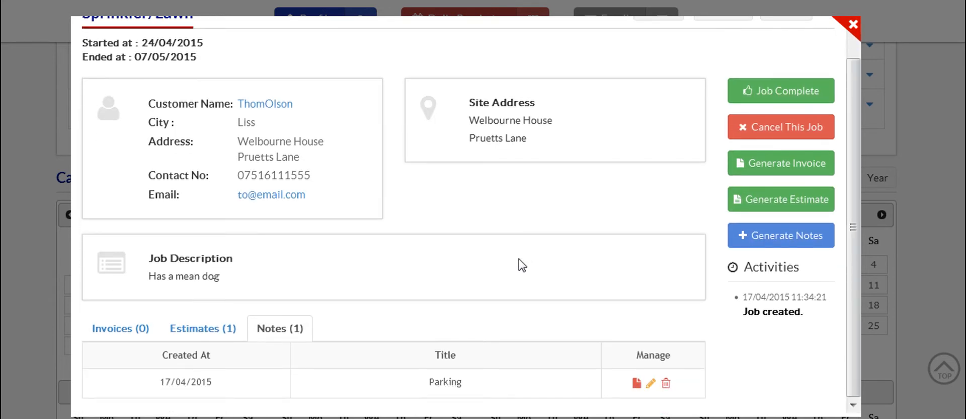
{"action": "scroll", "coordinate": [503, 275], "scroll_direction": "down", "scroll_amount": 2}
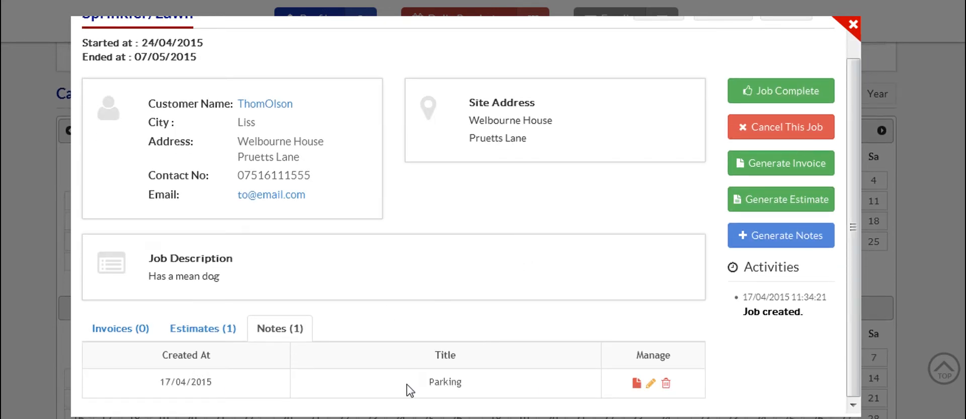
{"action": "left_click", "coordinate": [636, 384]}
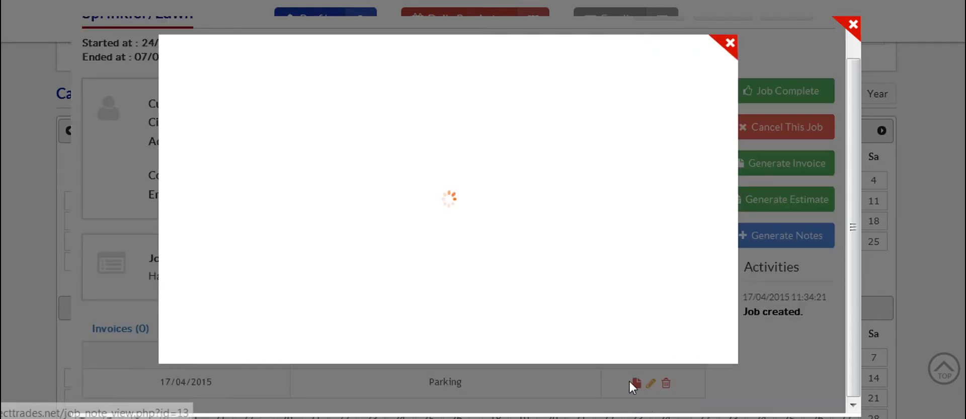
{"action": "left_click_drag", "start_coordinate": [297, 135], "coordinate": [403, 149]}
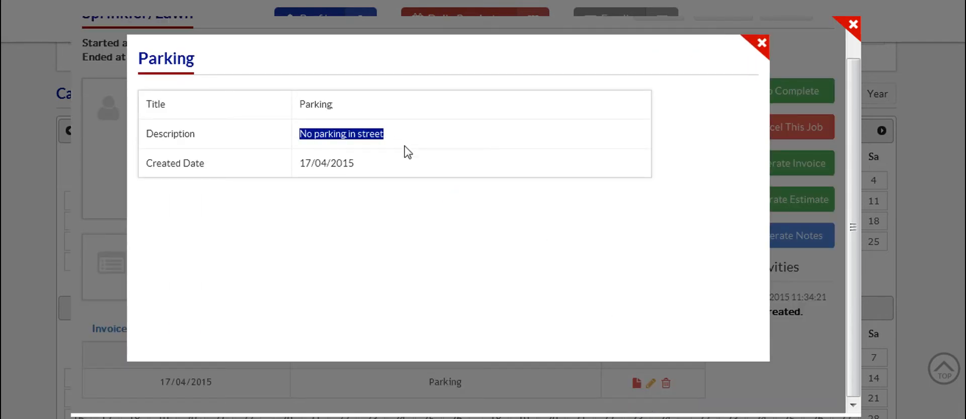
{"action": "left_click", "coordinate": [761, 50]}
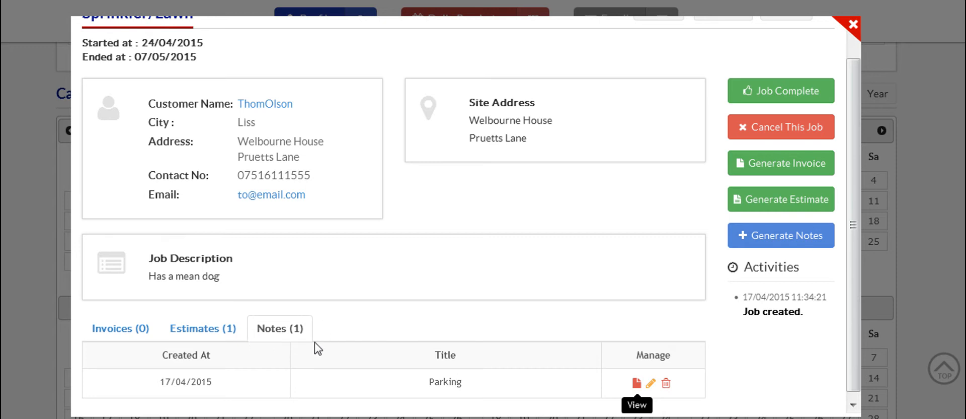
{"action": "left_click", "coordinate": [851, 26]}
List the current jobs and check the Sprinkler/Lawn job's status, title, start date and end date.
{"action": "scroll", "coordinate": [494, 155], "scroll_direction": "down", "scroll_amount": 3}
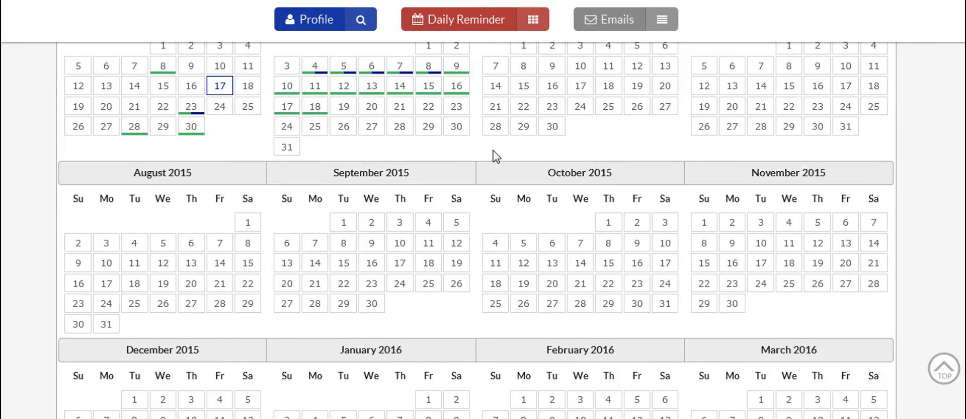
{"action": "scroll", "coordinate": [479, 169], "scroll_direction": "up", "scroll_amount": 5}
{"action": "scroll", "coordinate": [478, 169], "scroll_direction": "up", "scroll_amount": 2}
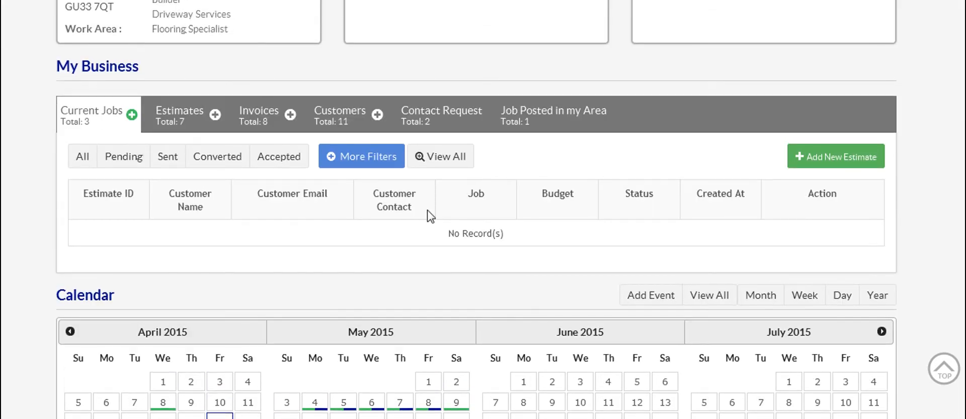
{"action": "left_click", "coordinate": [85, 122]}
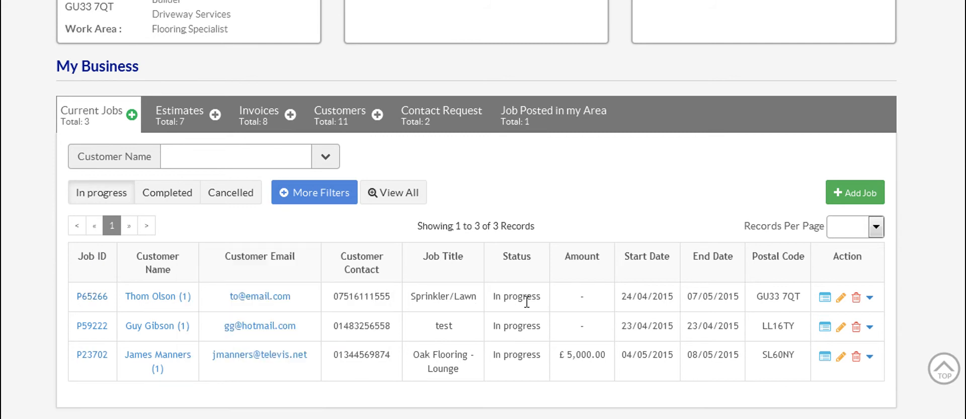
{"action": "left_click_drag", "start_coordinate": [542, 301], "coordinate": [491, 298]}
{"action": "left_click_drag", "start_coordinate": [484, 299], "coordinate": [410, 298]}
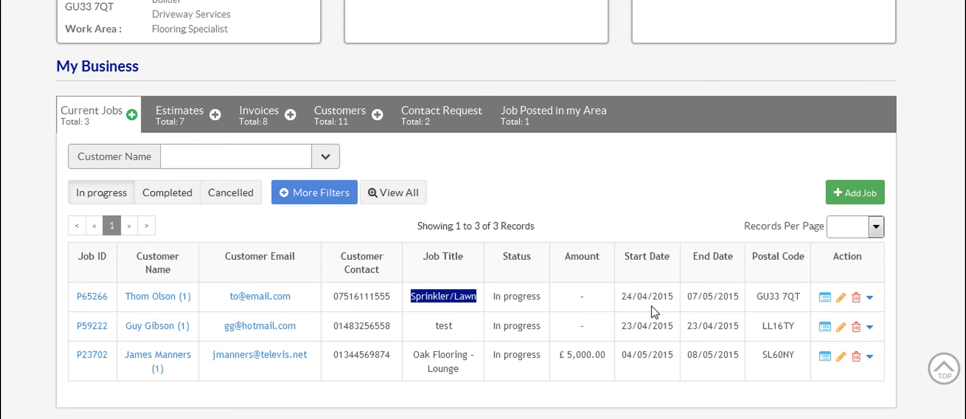
{"action": "left_click_drag", "start_coordinate": [674, 300], "coordinate": [621, 302]}
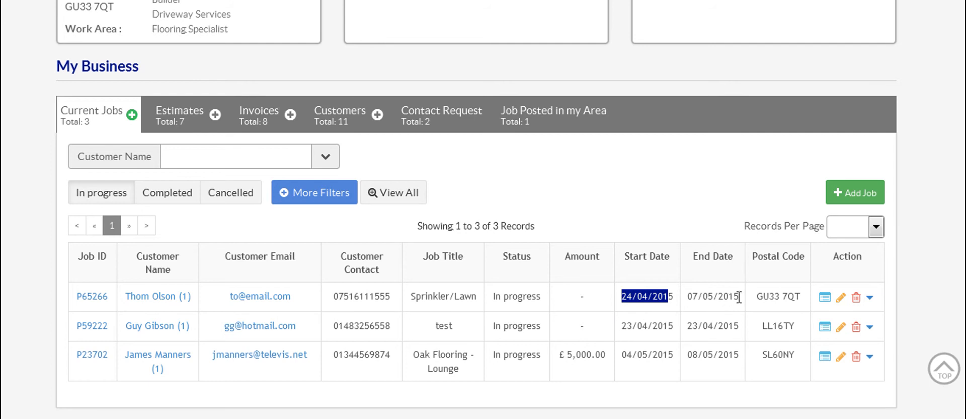
{"action": "left_click_drag", "start_coordinate": [739, 297], "coordinate": [686, 298]}
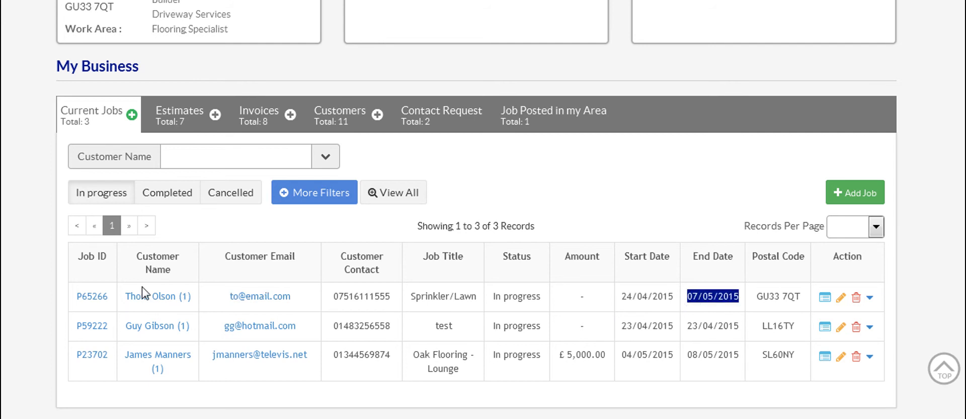
Reopen the Sprinkler/Lawn job from the list, check its linked estimate's budget, and close the job details.
{"action": "left_click", "coordinate": [93, 299]}
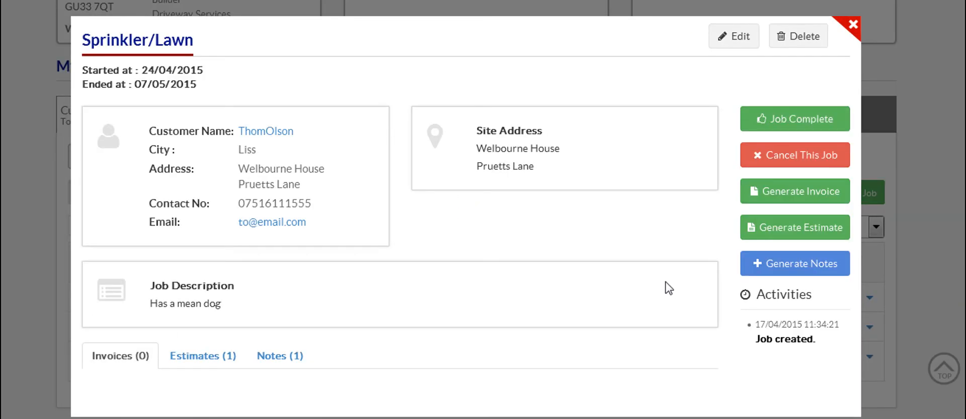
{"action": "scroll", "coordinate": [581, 268], "scroll_direction": "down", "scroll_amount": 1}
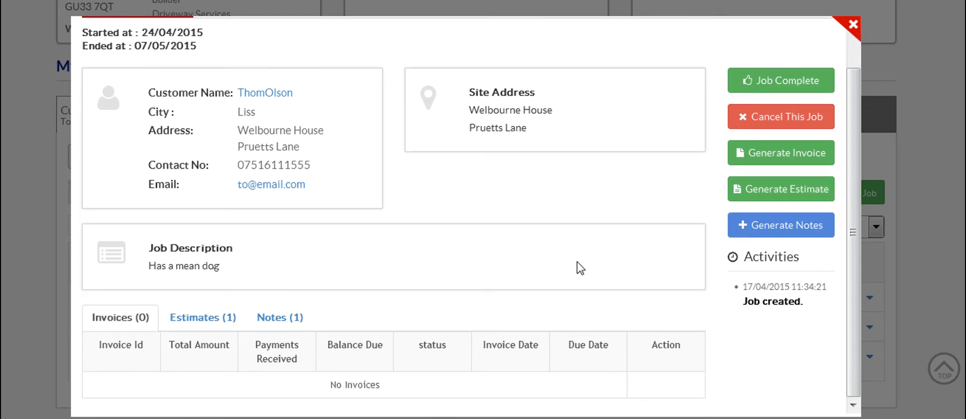
{"action": "left_click", "coordinate": [294, 325]}
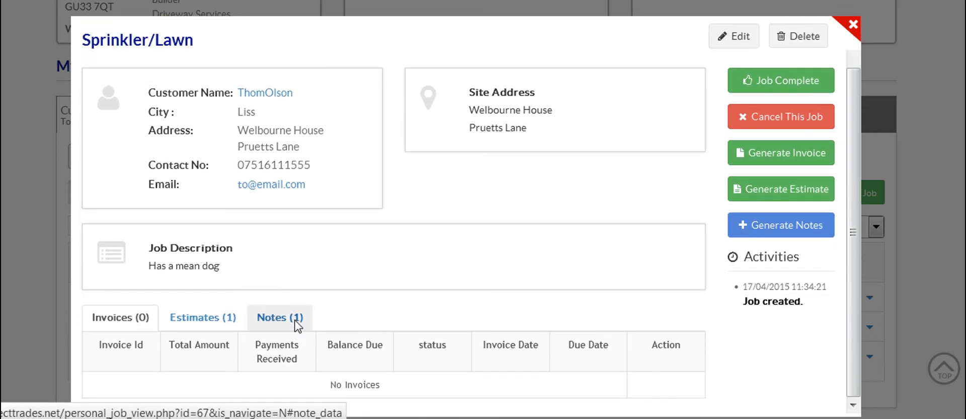
{"action": "left_click", "coordinate": [204, 357]}
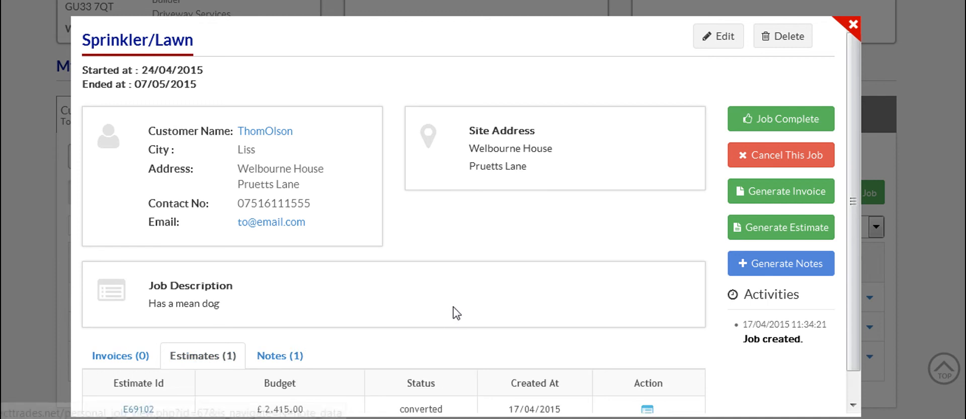
{"action": "scroll", "coordinate": [453, 312], "scroll_direction": "down", "scroll_amount": 1}
{"action": "scroll", "coordinate": [455, 309], "scroll_direction": "down", "scroll_amount": 2}
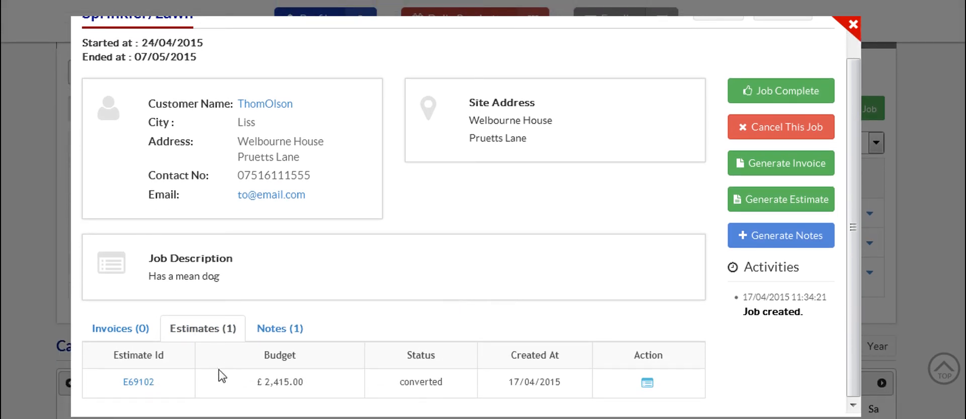
{"action": "left_click_drag", "start_coordinate": [305, 381], "coordinate": [257, 388]}
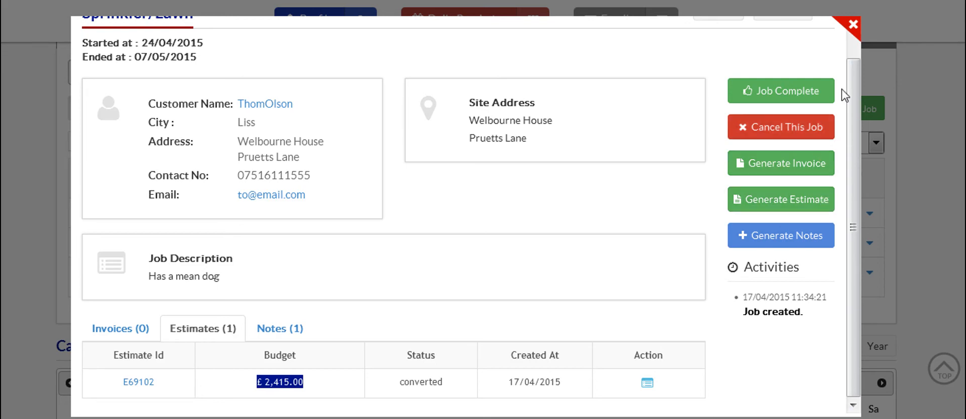
{"action": "left_click", "coordinate": [852, 25]}
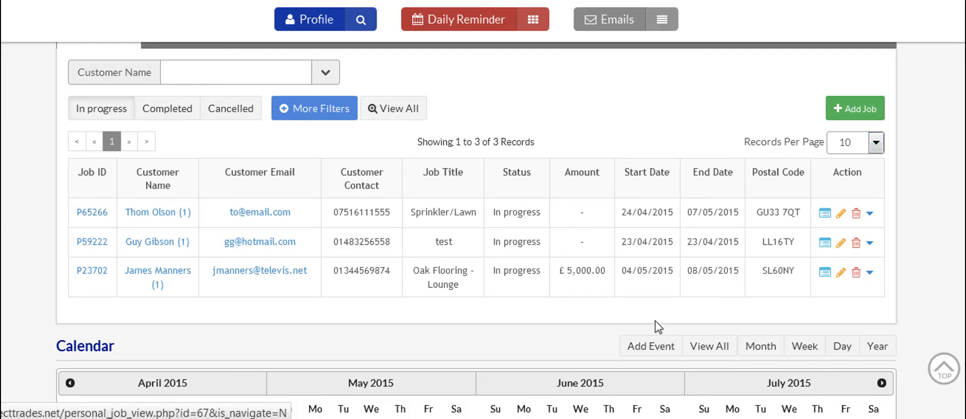
{"action": "mouse_move", "coordinate": [140, 215]}
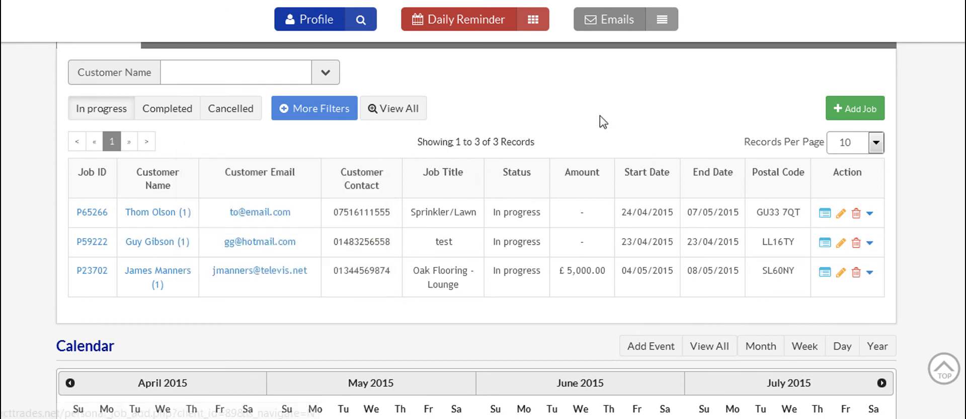
{"action": "scroll", "coordinate": [953, 132], "scroll_direction": "up", "scroll_amount": 2}
{"action": "scroll", "coordinate": [476, 210], "scroll_direction": "up", "scroll_amount": 6}
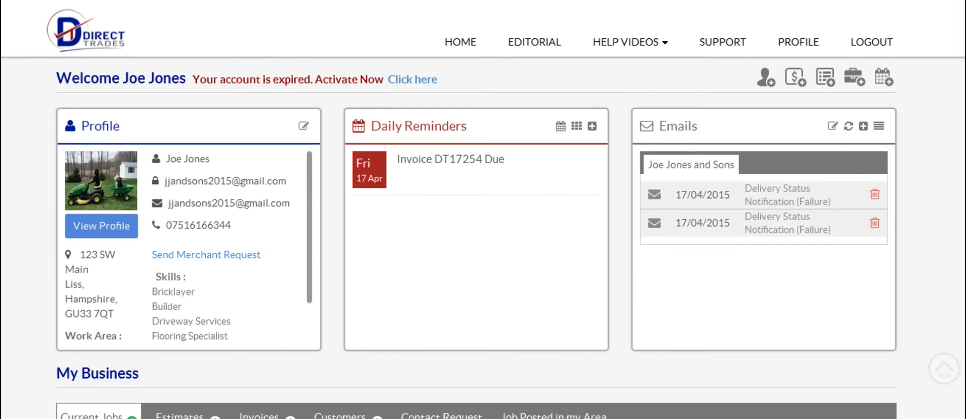
{"action": "scroll", "coordinate": [476, 209], "scroll_direction": "down", "scroll_amount": 6}
{"action": "scroll", "coordinate": [476, 210], "scroll_direction": "down", "scroll_amount": 1}
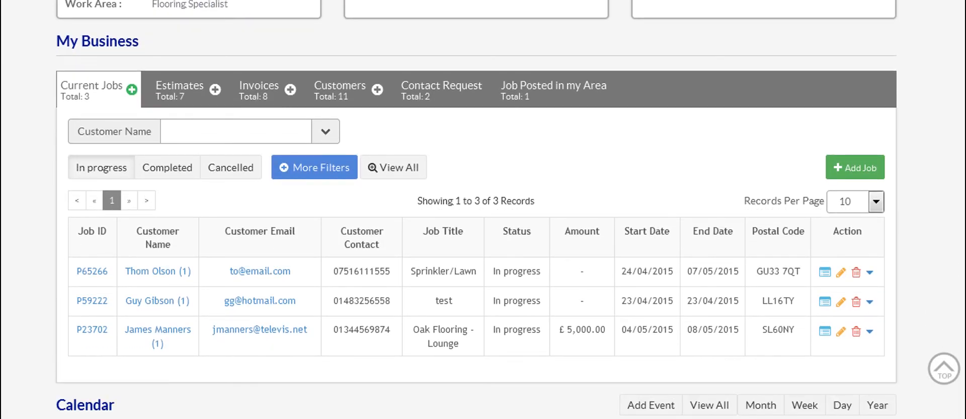